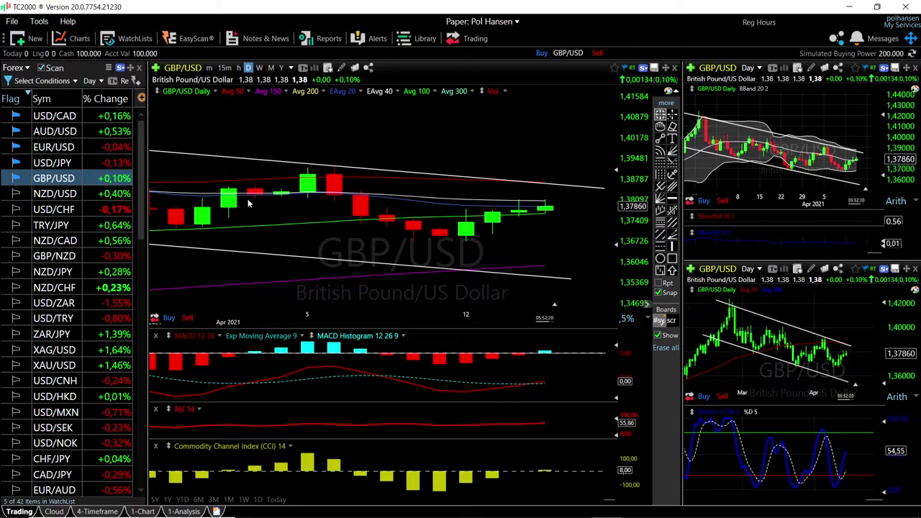
Step: Zoom the GBP/USD daily chart showing its trend channel, moving averages, MACD, RSI and CCI
{"action": "scroll", "coordinate": [550, 229], "scroll_direction": "up", "scroll_amount": 3}
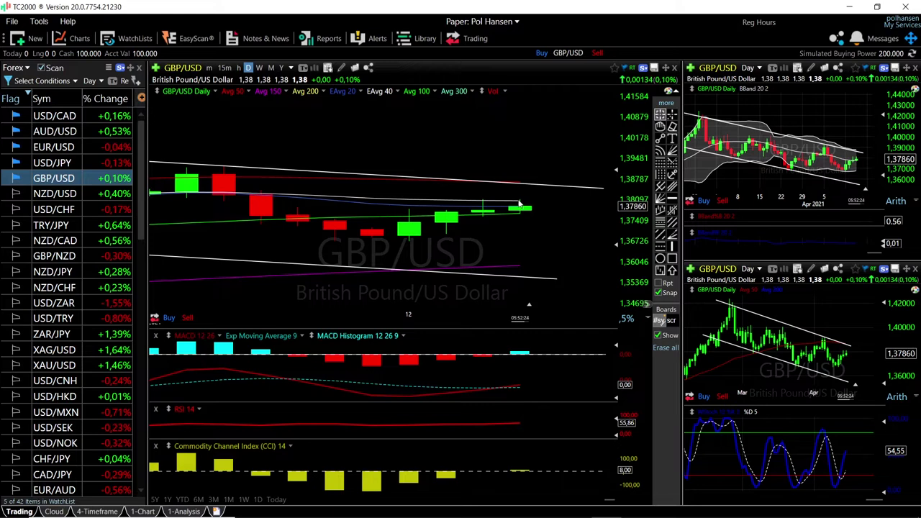
Step: Zoom in and out across the GBP/USD chart, then switch all charts to USD/JPY
{"action": "scroll", "coordinate": [536, 230], "scroll_direction": "down", "scroll_amount": 4}
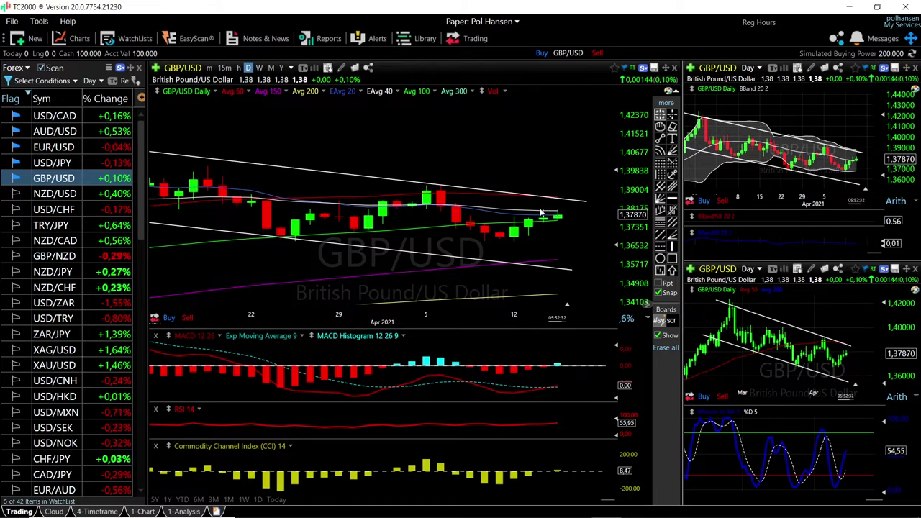
{"action": "scroll", "coordinate": [570, 226], "scroll_direction": "up", "scroll_amount": 3}
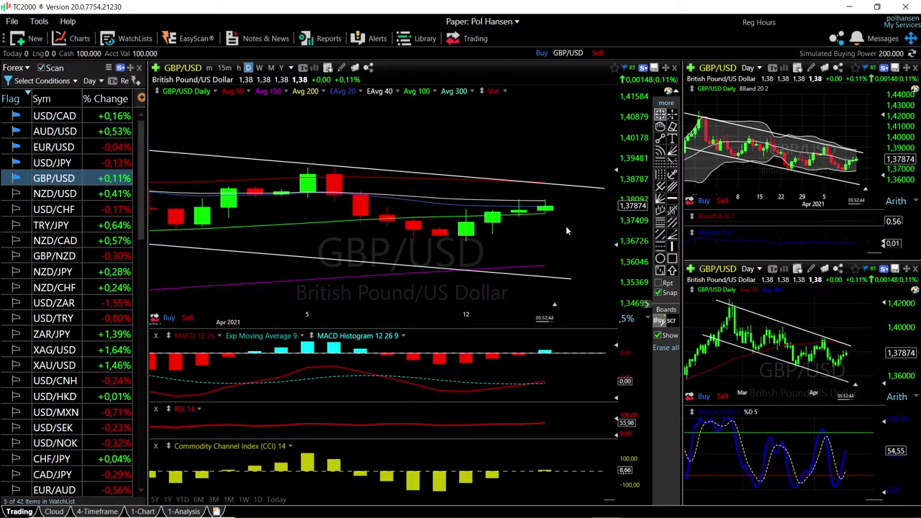
{"action": "scroll", "coordinate": [561, 228], "scroll_direction": "down", "scroll_amount": 5}
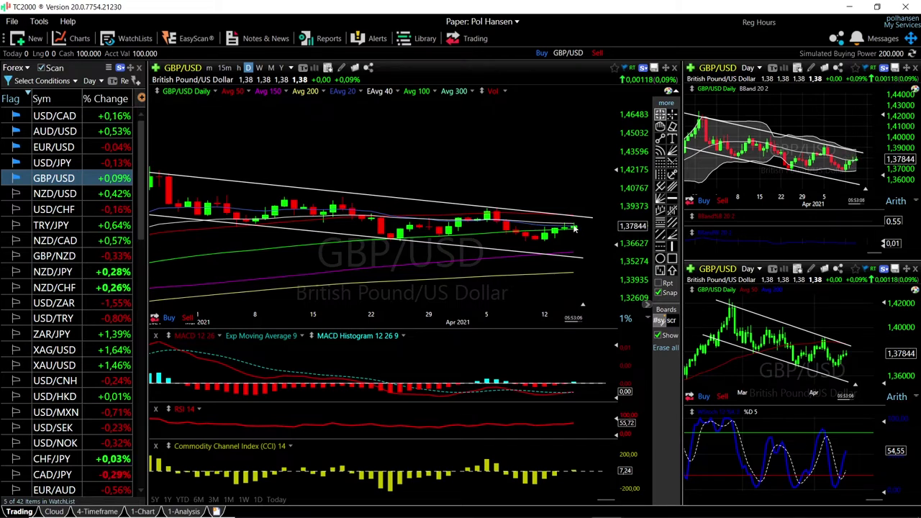
{"action": "scroll", "coordinate": [570, 241], "scroll_direction": "up", "scroll_amount": 4}
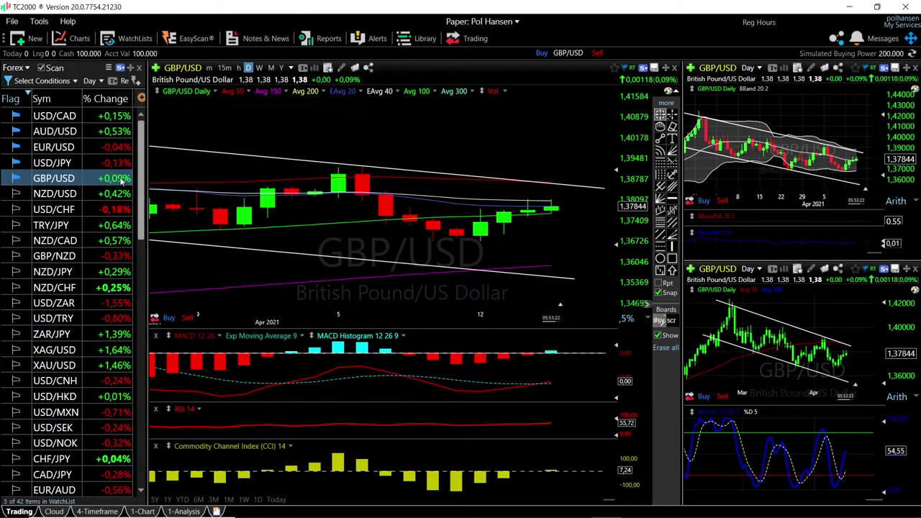
{"action": "left_click", "coordinate": [69, 162]}
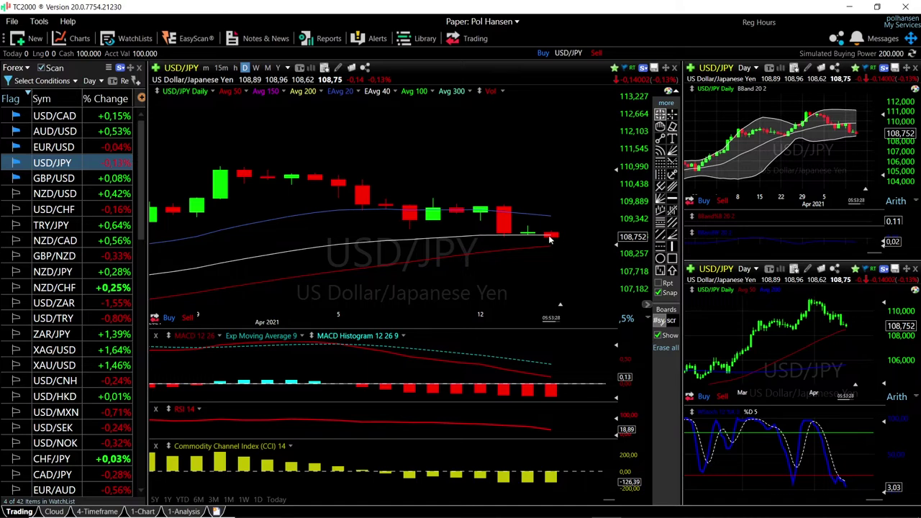
{"action": "scroll", "coordinate": [565, 260], "scroll_direction": "down", "scroll_amount": 2}
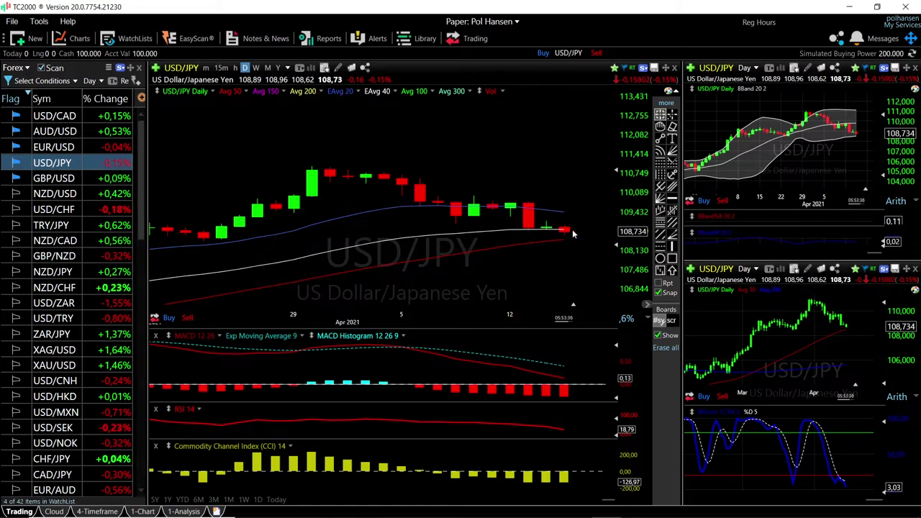
{"action": "scroll", "coordinate": [573, 236], "scroll_direction": "up", "scroll_amount": 2}
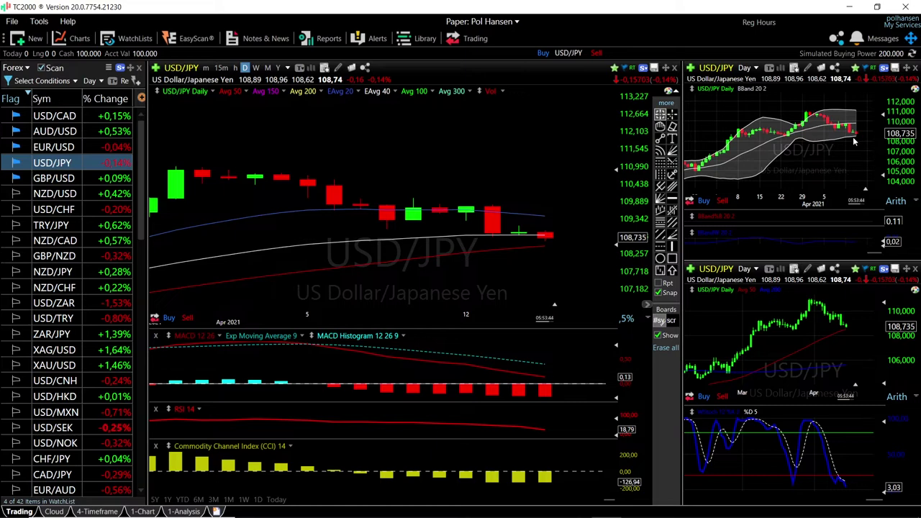
{"action": "scroll", "coordinate": [851, 144], "scroll_direction": "up", "scroll_amount": 2}
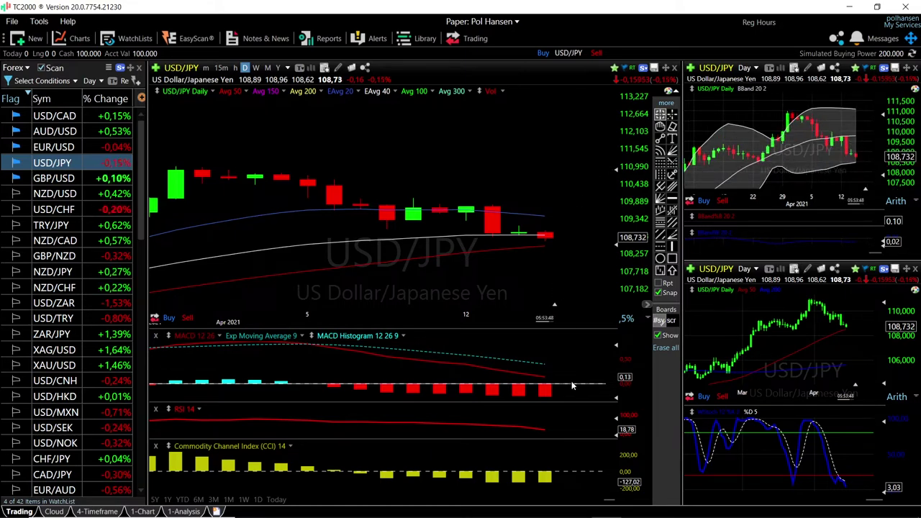
{"action": "scroll", "coordinate": [573, 400], "scroll_direction": "down", "scroll_amount": 4}
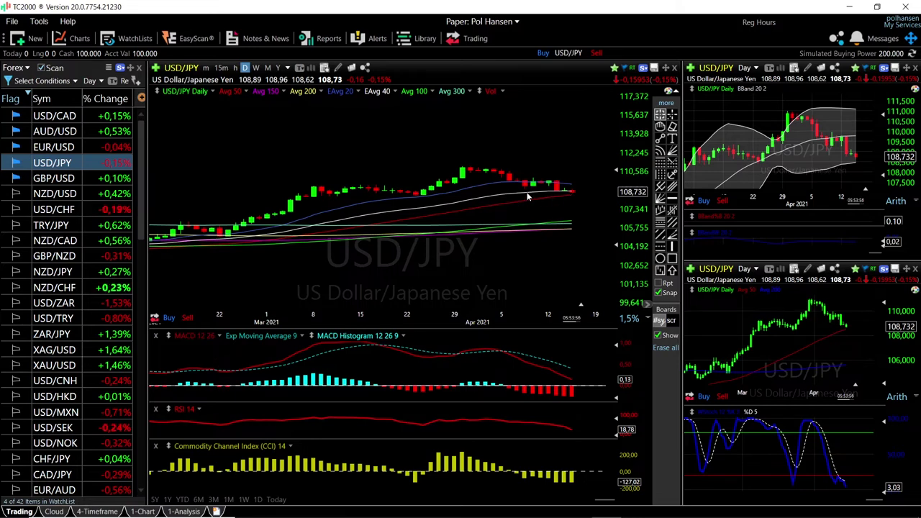
{"action": "scroll", "coordinate": [572, 195], "scroll_direction": "up", "scroll_amount": 1}
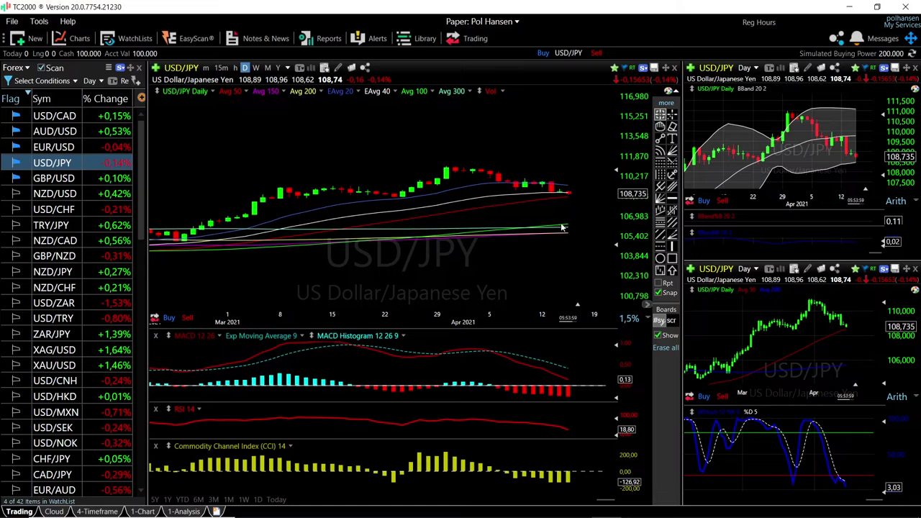
{"action": "left_click", "coordinate": [568, 223]}
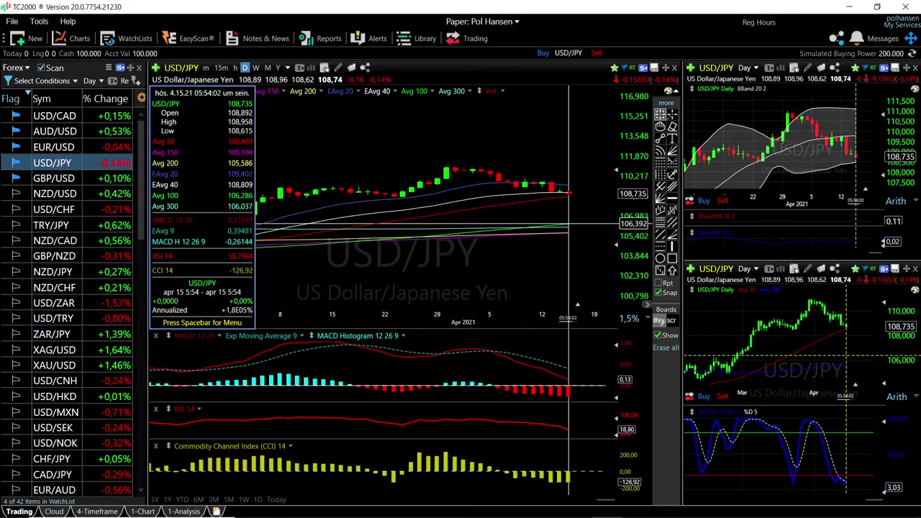
{"action": "left_click", "coordinate": [568, 223]}
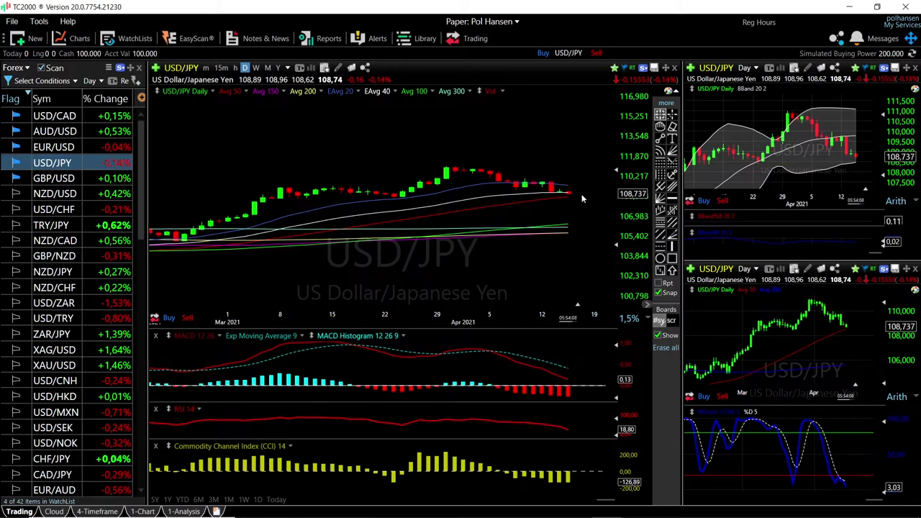
{"action": "scroll", "coordinate": [576, 201], "scroll_direction": "up", "scroll_amount": 1}
{"action": "scroll", "coordinate": [575, 201], "scroll_direction": "up", "scroll_amount": 1}
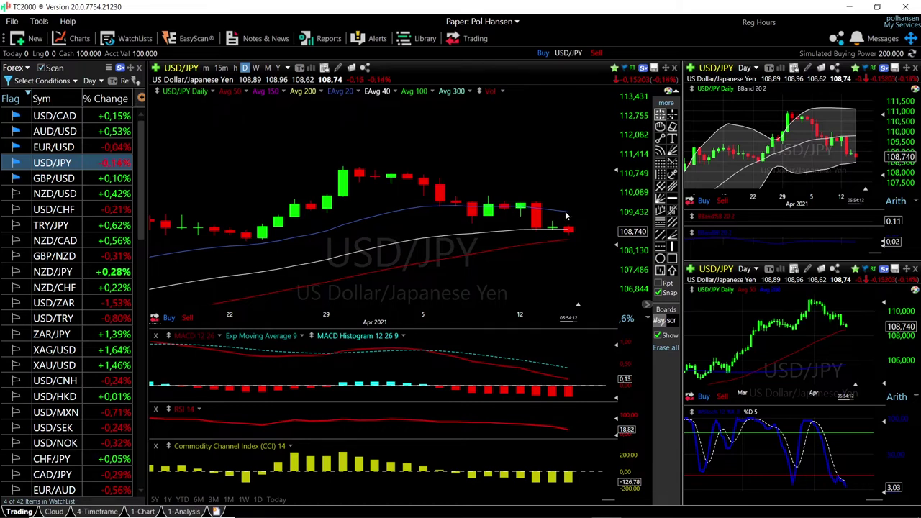
{"action": "left_click", "coordinate": [569, 215]}
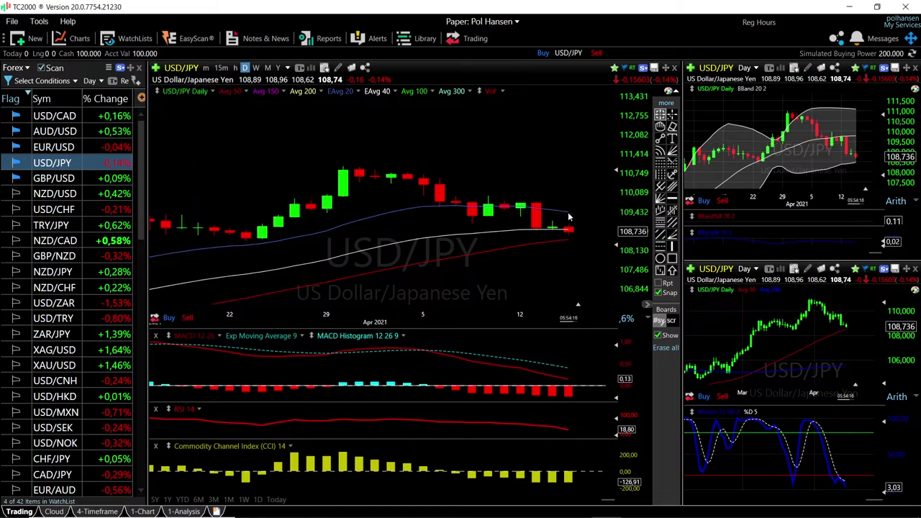
Step: Switch all charts to EUR/USD and zoom the main daily chart
{"action": "left_click", "coordinate": [69, 148]}
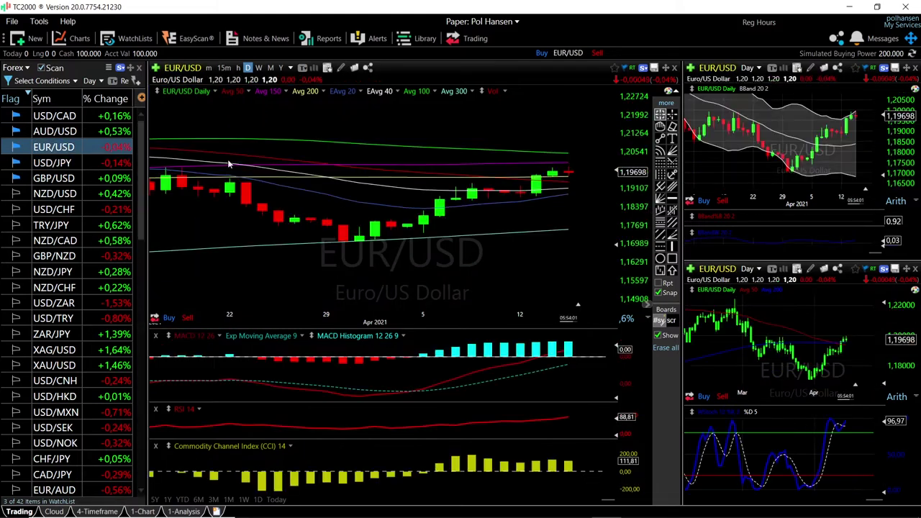
{"action": "scroll", "coordinate": [550, 185], "scroll_direction": "up", "scroll_amount": 1}
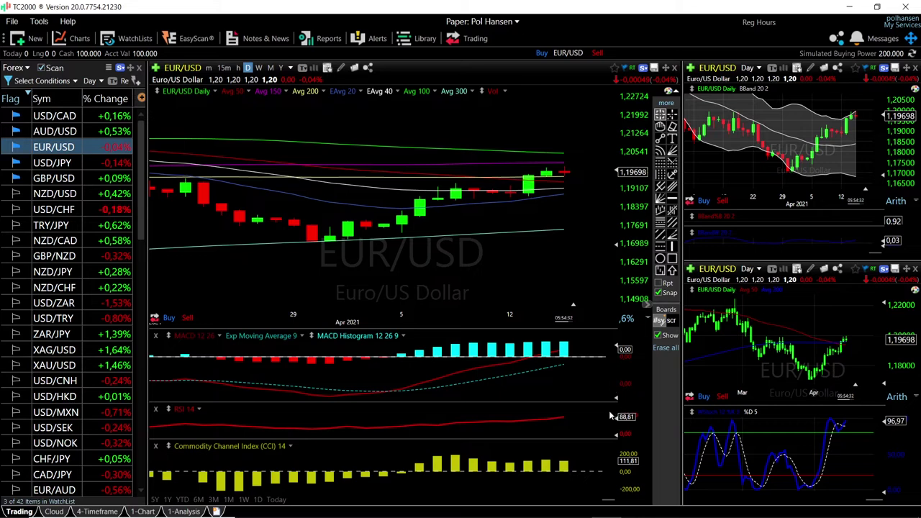
{"action": "scroll", "coordinate": [576, 379], "scroll_direction": "down", "scroll_amount": 5}
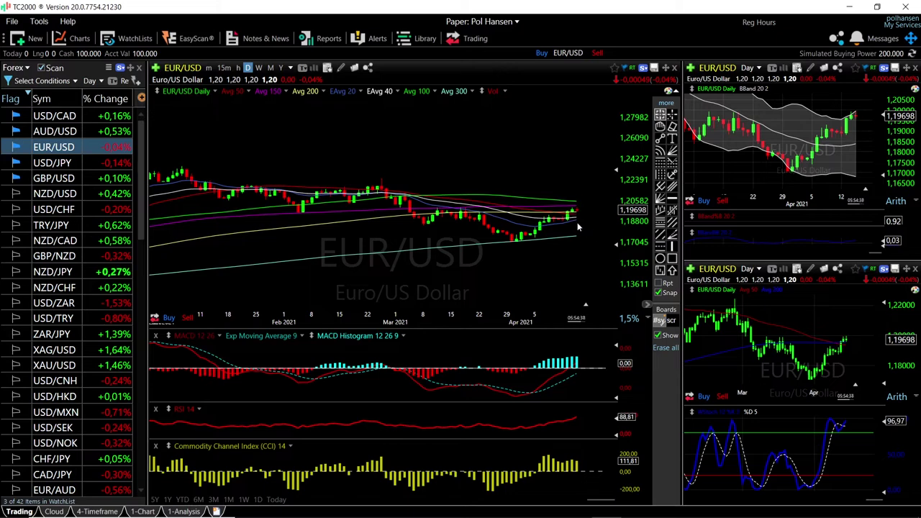
{"action": "scroll", "coordinate": [568, 229], "scroll_direction": "up", "scroll_amount": 4}
{"action": "scroll", "coordinate": [566, 229], "scroll_direction": "up", "scroll_amount": 2}
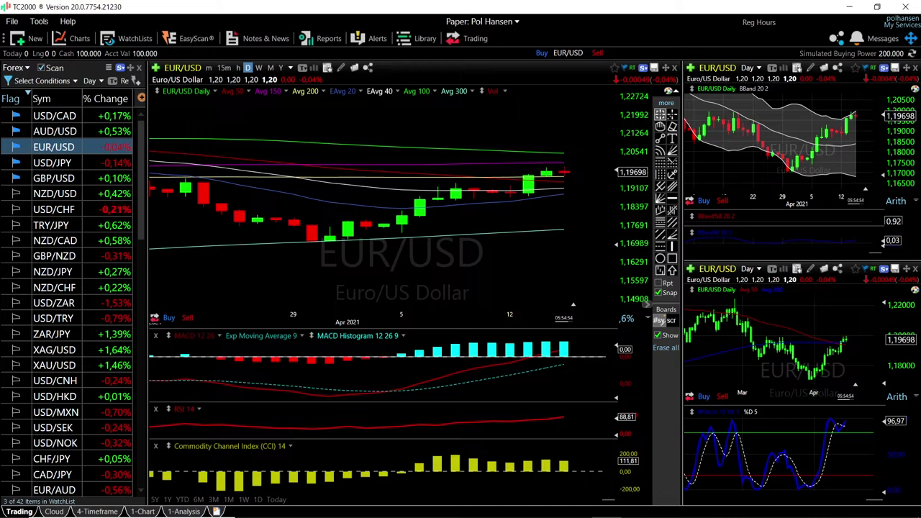
Step: Zoom out on EUR/USD to view the April rally toward 1.197
{"action": "mouse_move", "coordinate": [564, 152]}
{"action": "mouse_move", "coordinate": [565, 181]}
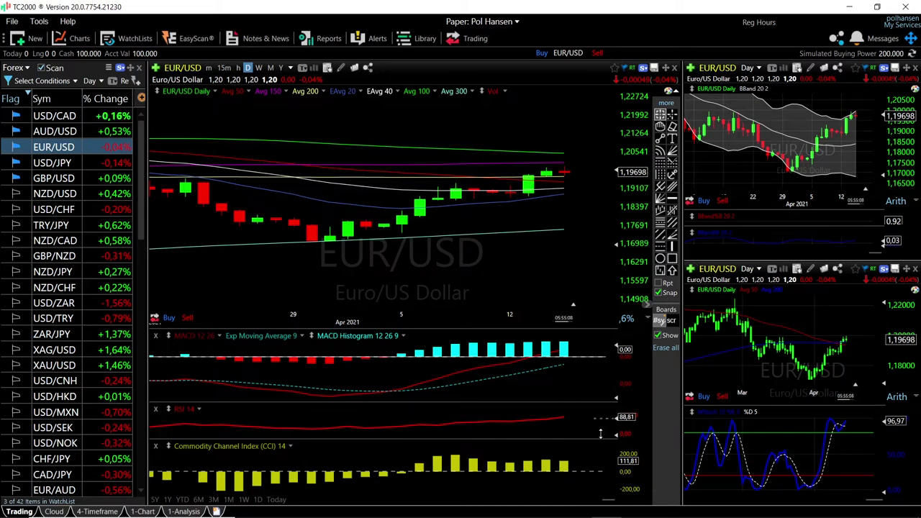
{"action": "scroll", "coordinate": [558, 301], "scroll_direction": "down", "scroll_amount": 1}
{"action": "scroll", "coordinate": [558, 301], "scroll_direction": "down", "scroll_amount": 1}
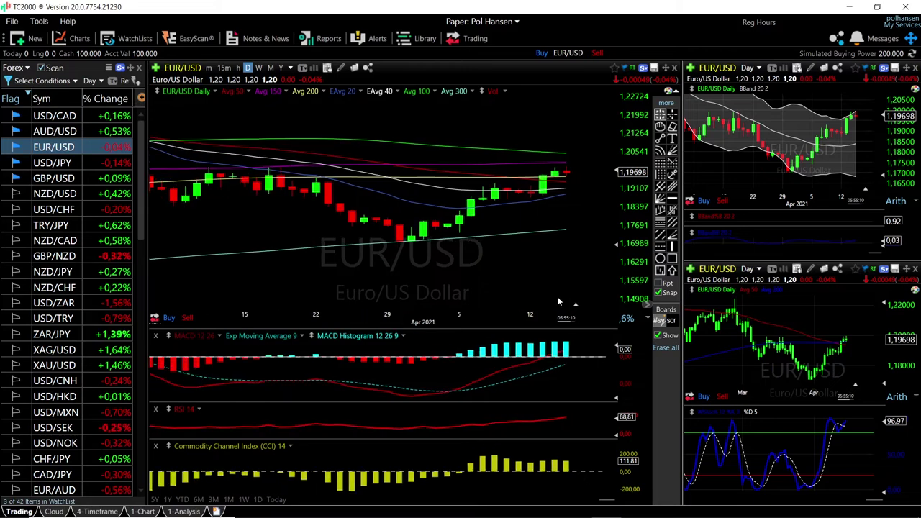
Step: Switch the charts to AUD/USD and check one bar's price and indicator values
{"action": "left_click", "coordinate": [54, 131]}
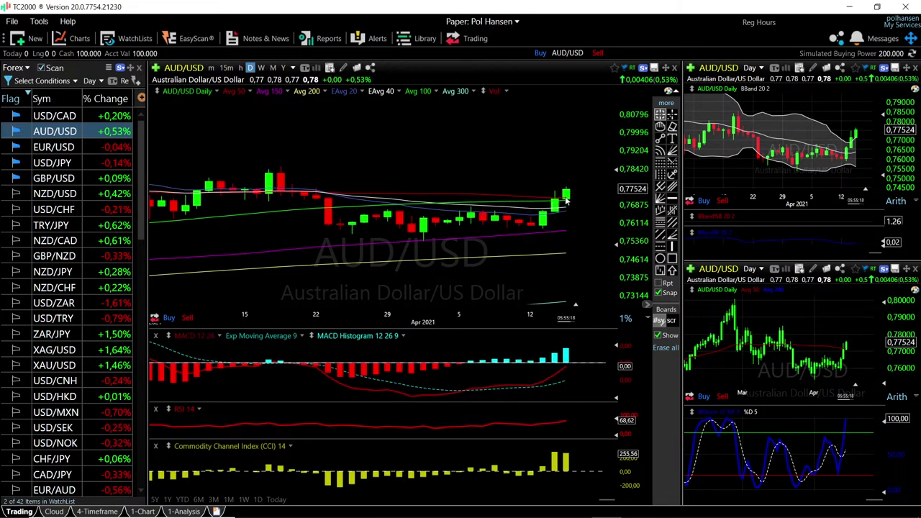
{"action": "scroll", "coordinate": [572, 208], "scroll_direction": "down", "scroll_amount": 2}
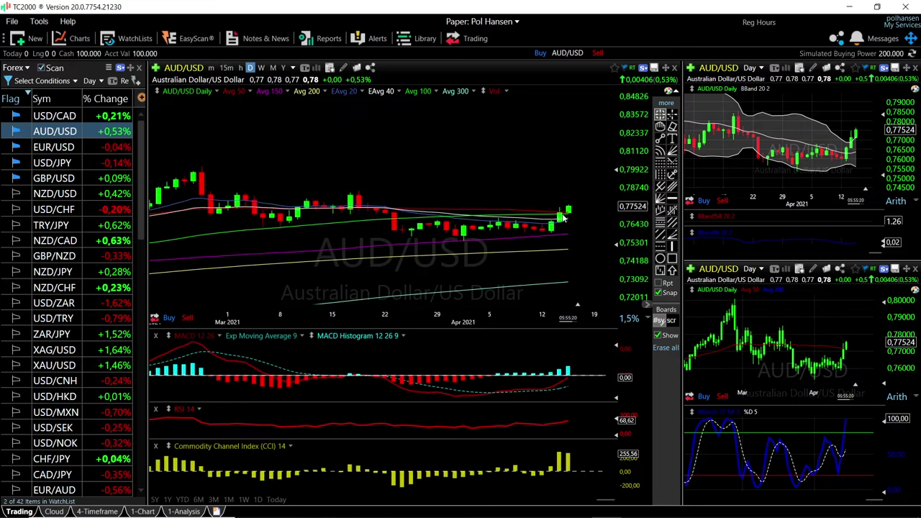
{"action": "left_click", "coordinate": [342, 194]}
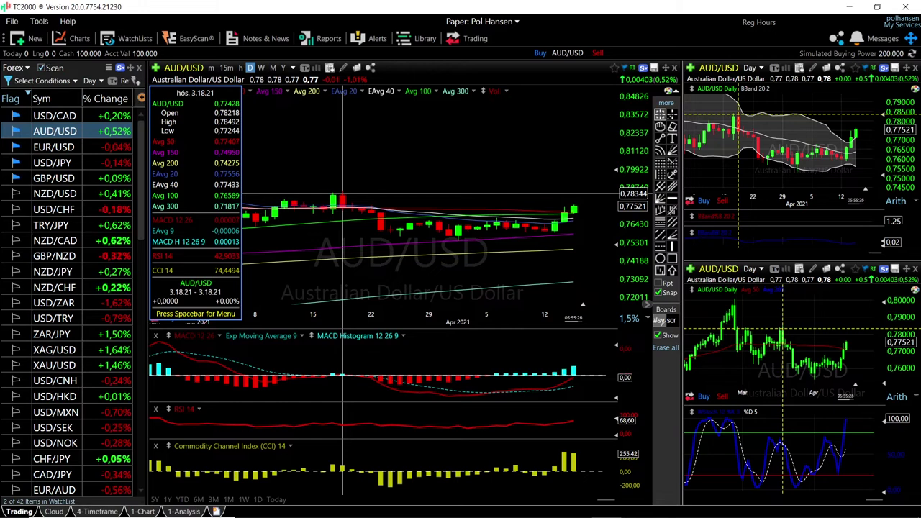
{"action": "left_click", "coordinate": [425, 275]}
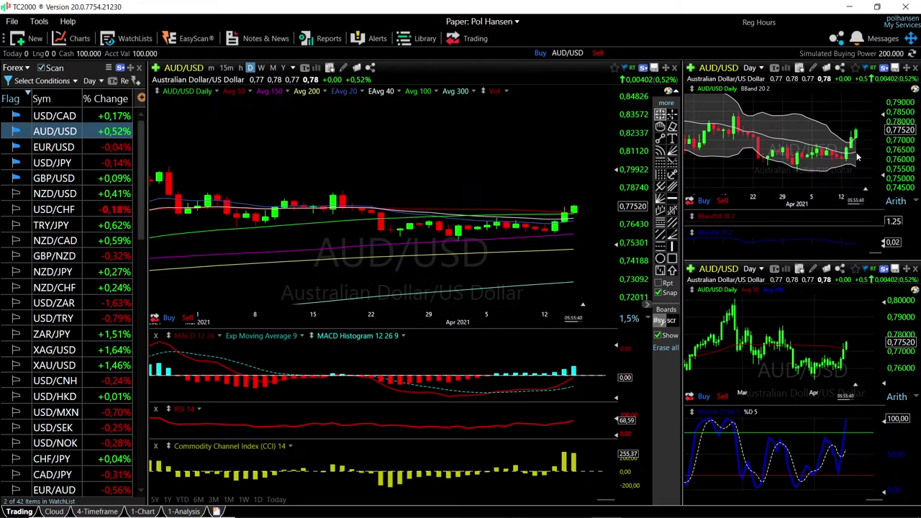
Step: Zoom the AUD/USD chart to view price near 0.7752 breaking above its averages
{"action": "scroll", "coordinate": [571, 210], "scroll_direction": "up", "scroll_amount": 3}
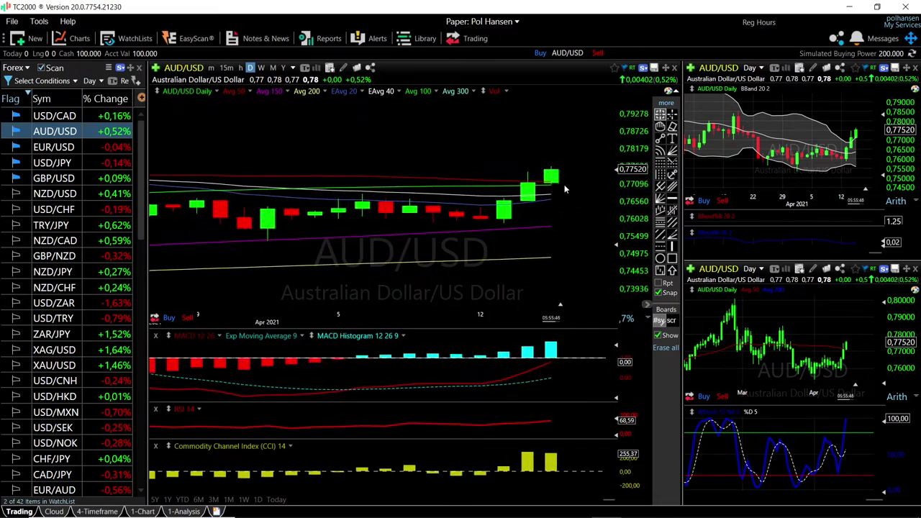
{"action": "scroll", "coordinate": [564, 184], "scroll_direction": "down", "scroll_amount": 3}
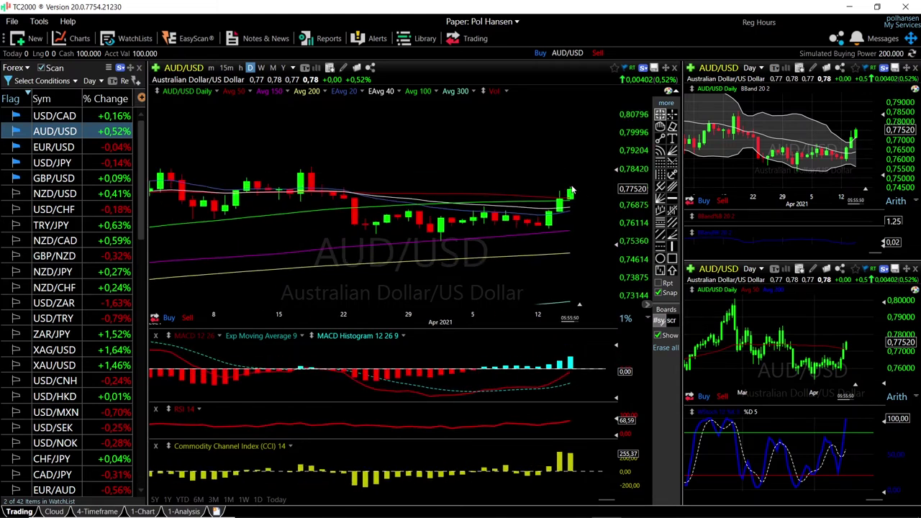
{"action": "scroll", "coordinate": [571, 190], "scroll_direction": "down", "scroll_amount": 2}
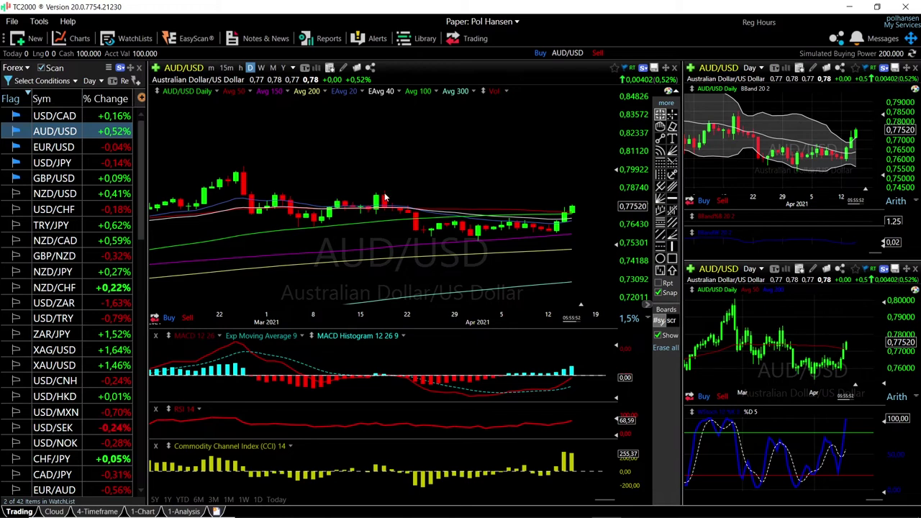
{"action": "mouse_move", "coordinate": [385, 195]}
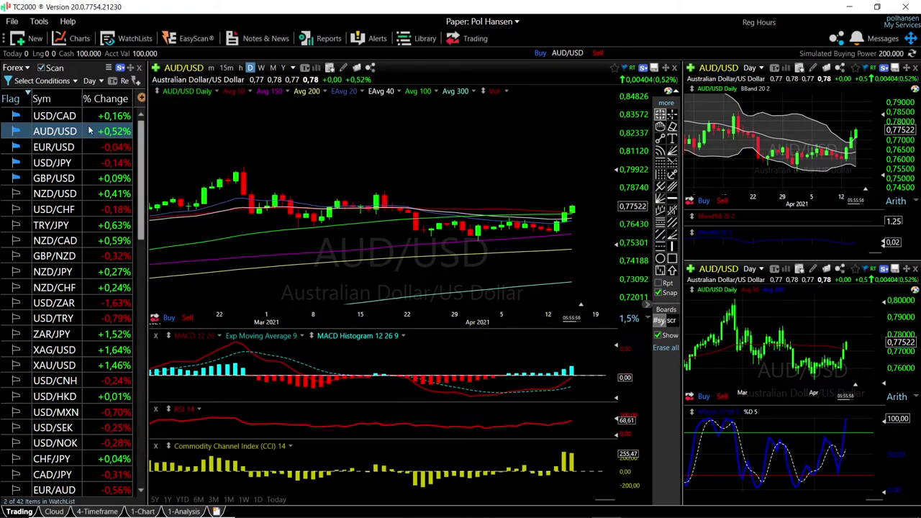
Step: Switch the charts to USD/CAD and erase the white rectangle drawn on the chart
{"action": "left_click", "coordinate": [60, 118]}
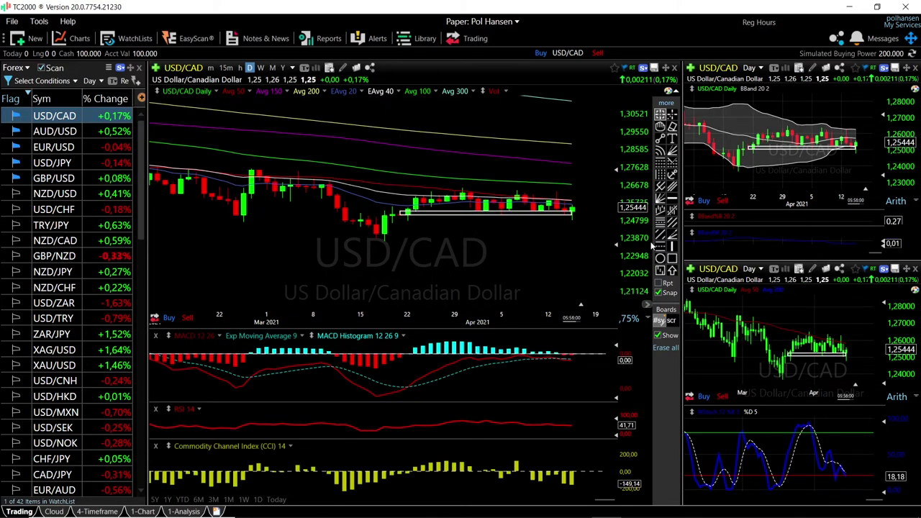
{"action": "left_click", "coordinate": [672, 126]}
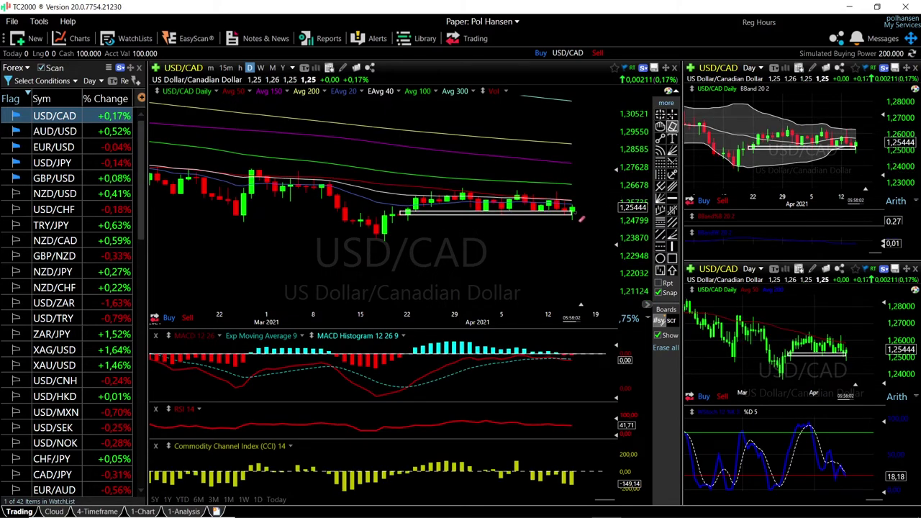
{"action": "left_click", "coordinate": [574, 213]}
{"action": "scroll", "coordinate": [586, 227], "scroll_direction": "up", "scroll_amount": 3}
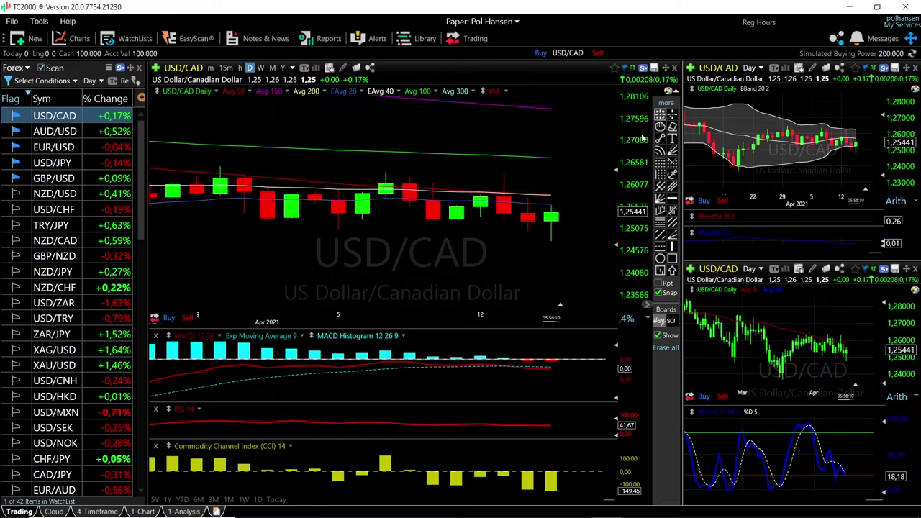
{"action": "scroll", "coordinate": [555, 239], "scroll_direction": "down", "scroll_amount": 4}
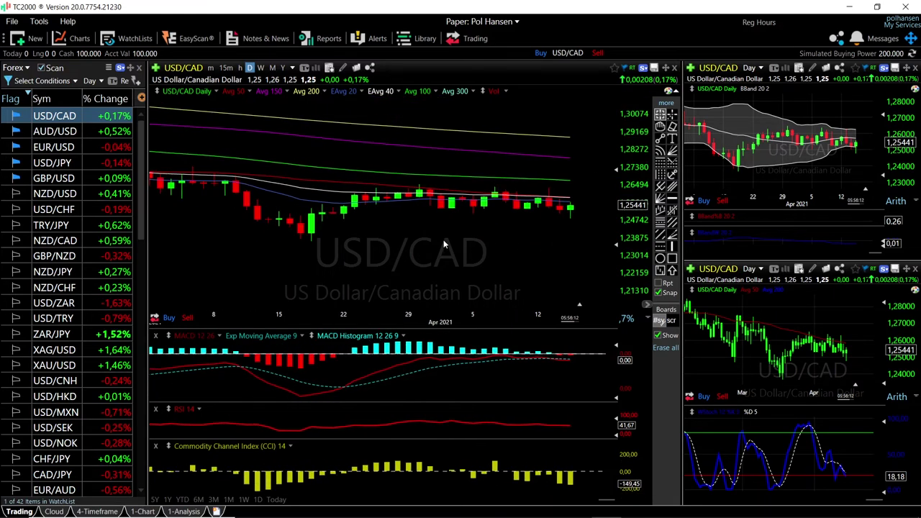
Step: Zoom out on USD/CAD and check the 3.19.21 bar's price and indicator values
{"action": "mouse_move", "coordinate": [570, 216]}
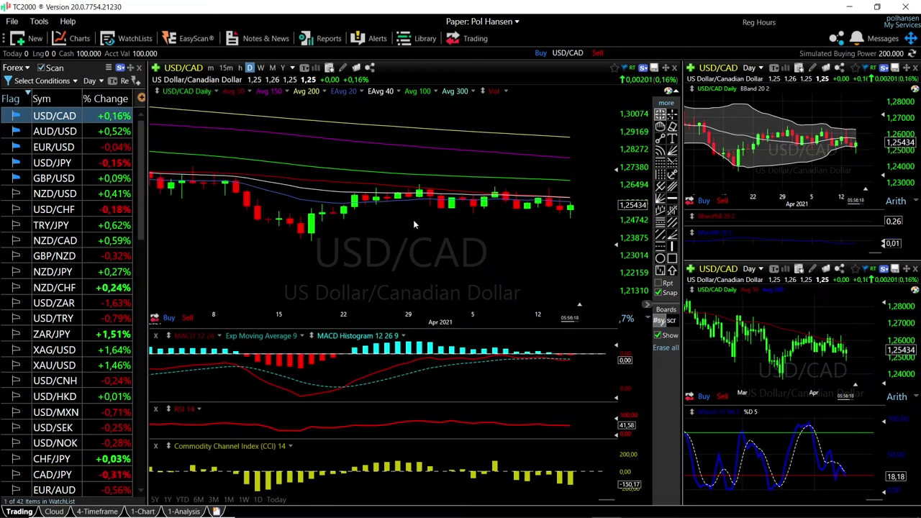
{"action": "scroll", "coordinate": [410, 221], "scroll_direction": "down", "scroll_amount": 3}
{"action": "scroll", "coordinate": [414, 224], "scroll_direction": "down", "scroll_amount": 1}
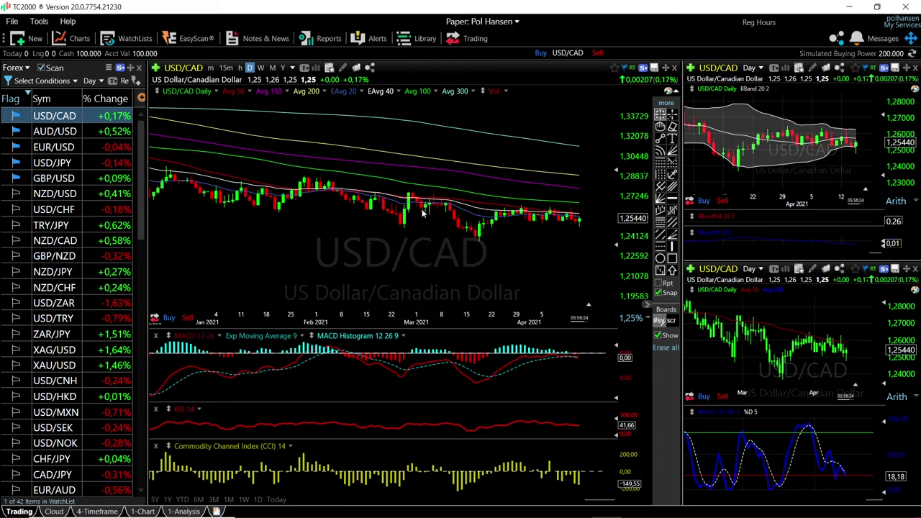
{"action": "left_click", "coordinate": [483, 241]}
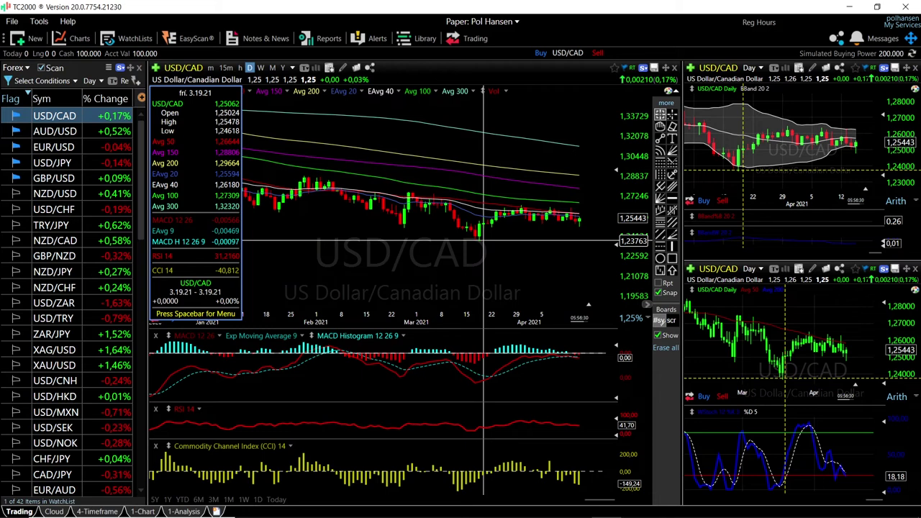
{"action": "left_click", "coordinate": [483, 242]}
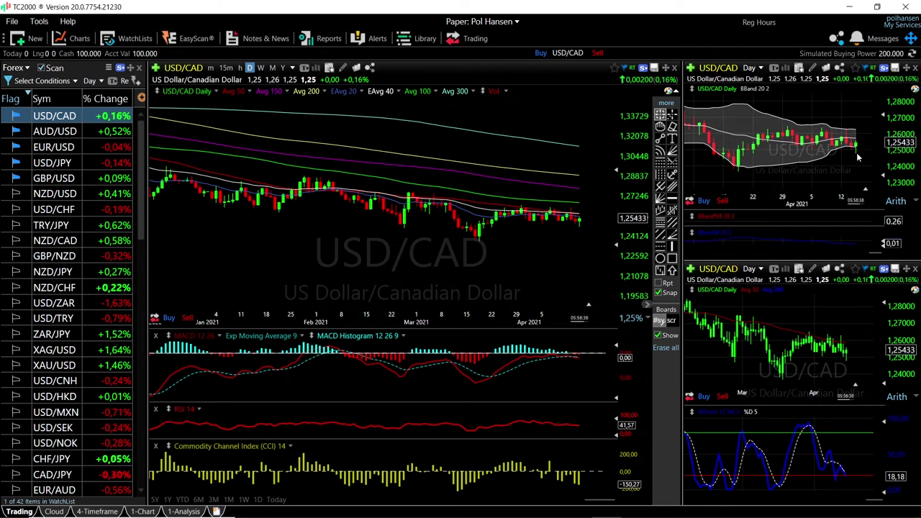
{"action": "scroll", "coordinate": [580, 236], "scroll_direction": "up", "scroll_amount": 2}
{"action": "scroll", "coordinate": [581, 236], "scroll_direction": "up", "scroll_amount": 2}
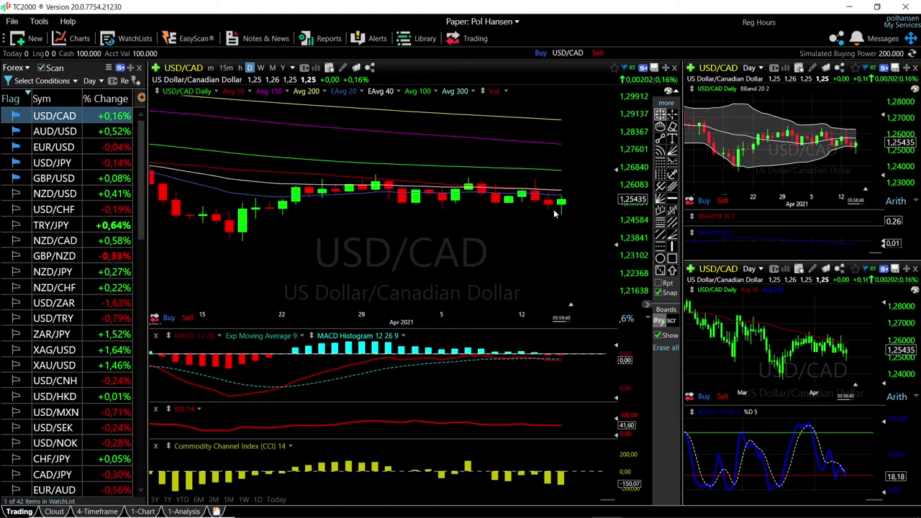